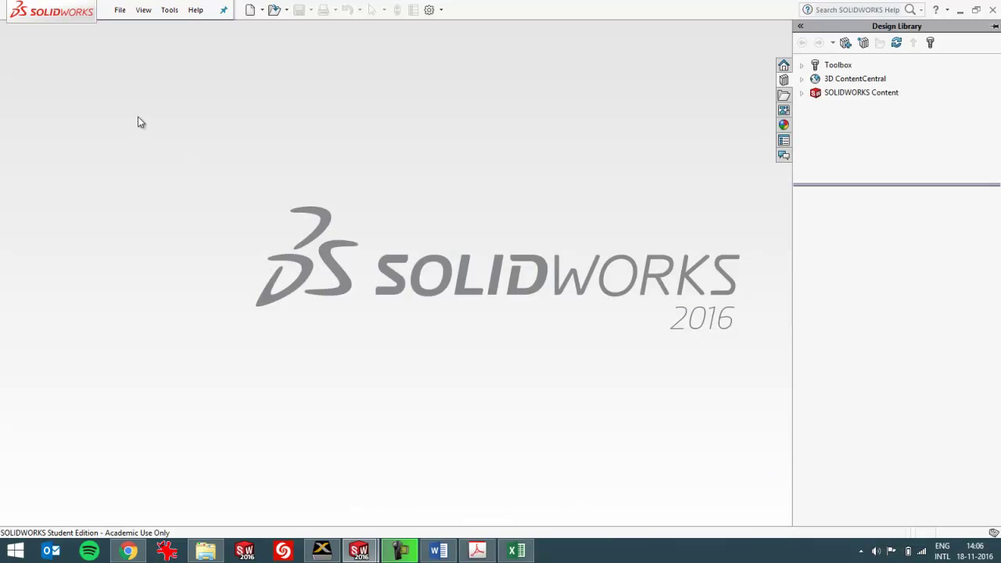
Create a new part from the Simulation template, preset with Plain Carbon Steel and a coordinate system.
{"action": "left_click", "coordinate": [119, 10]}
{"action": "left_click", "coordinate": [130, 31]}
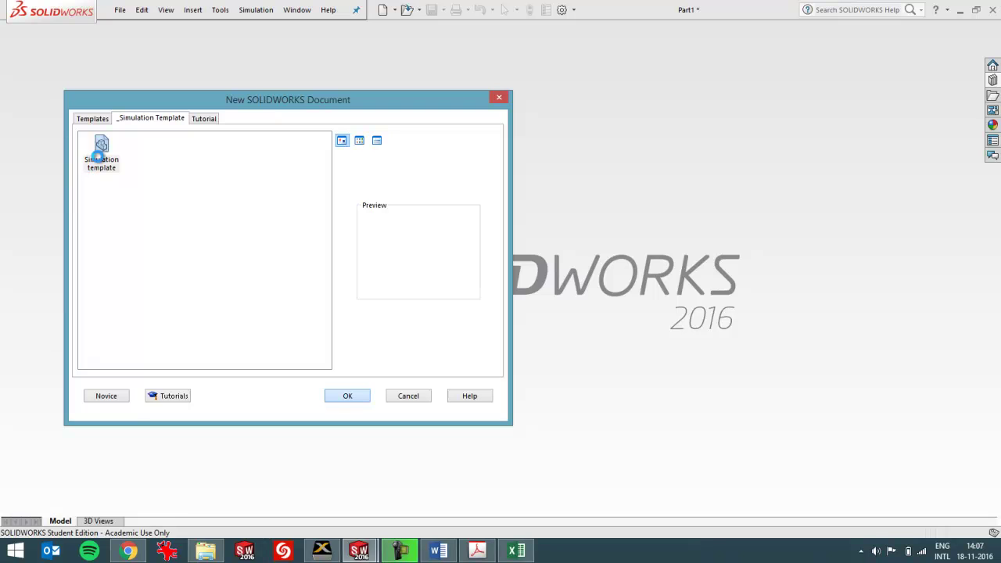
{"action": "double_click", "coordinate": [97, 157]}
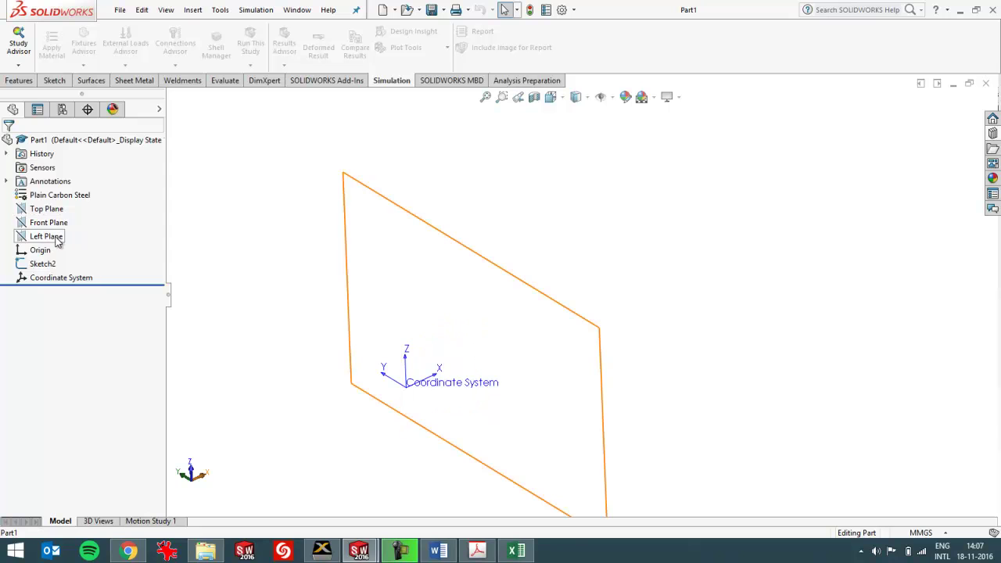
Sketch a 50 mm diameter circle at the origin on the Left Plane.
{"action": "left_click", "coordinate": [54, 238]}
{"action": "left_click", "coordinate": [54, 82]}
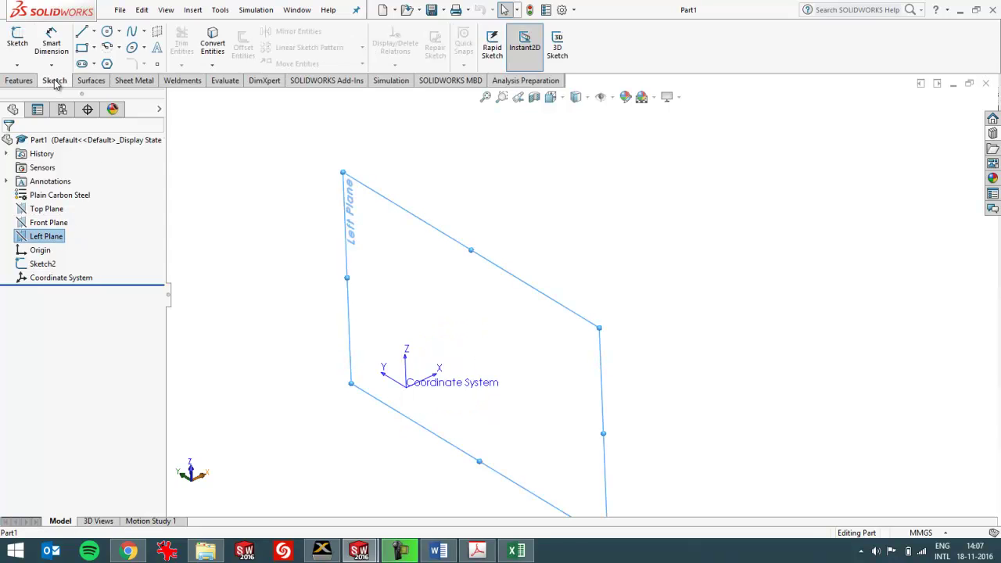
{"action": "left_click", "coordinate": [18, 41]}
{"action": "left_click", "coordinate": [106, 35]}
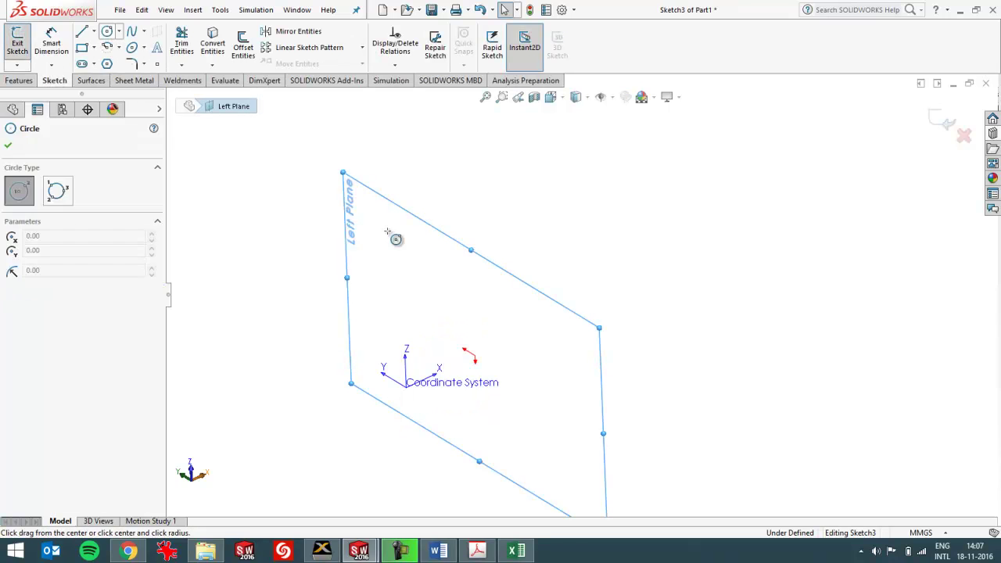
{"action": "left_click", "coordinate": [475, 356]}
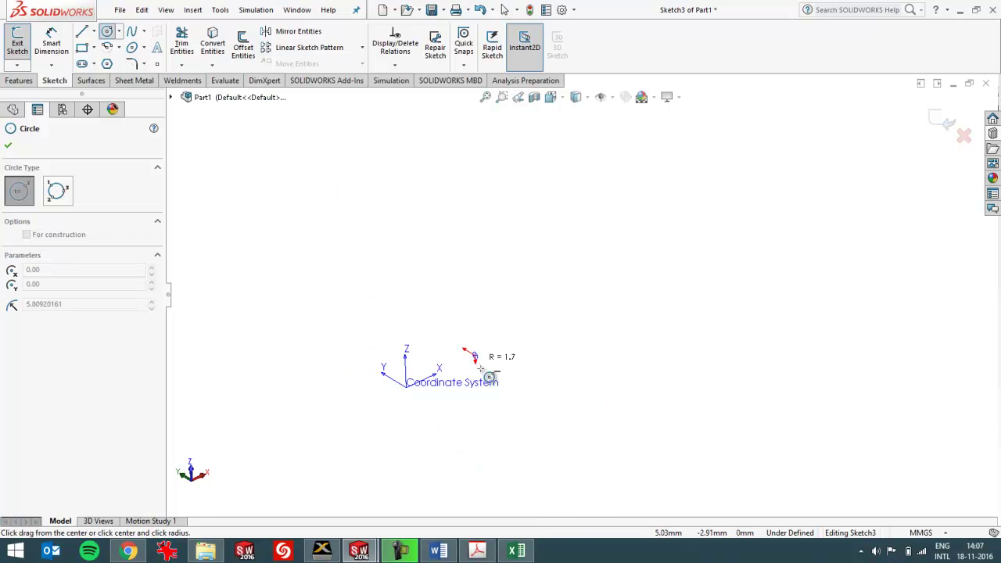
{"action": "left_click", "coordinate": [507, 405]}
{"action": "left_click", "coordinate": [59, 45]}
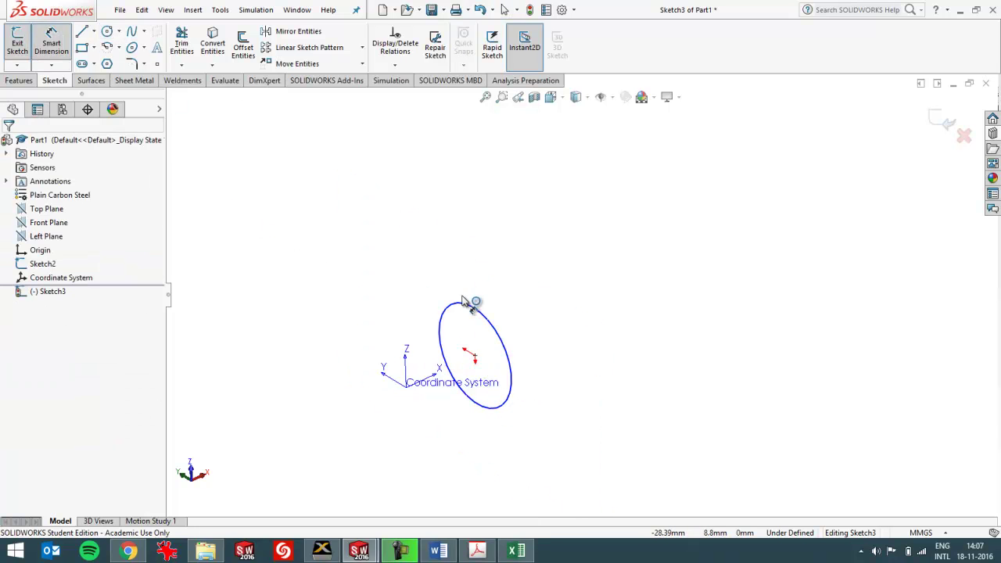
{"action": "left_click", "coordinate": [479, 317]}
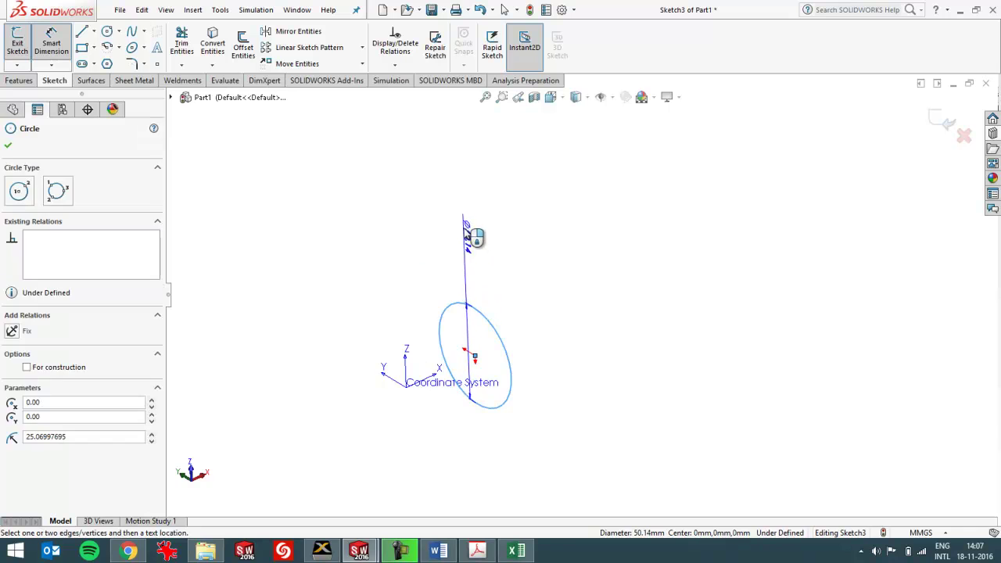
{"action": "left_click", "coordinate": [535, 252]}
{"action": "type", "text": "50"}
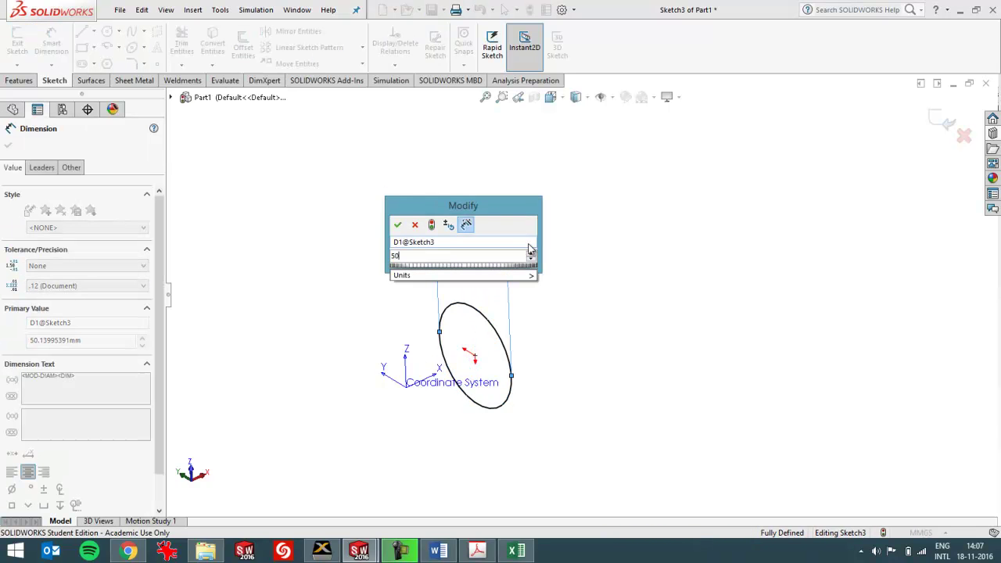
{"action": "key", "text": "Return"}
Extrude the circle 200 mm into a solid bar (Boss-Extrude1).
{"action": "left_click", "coordinate": [19, 80]}
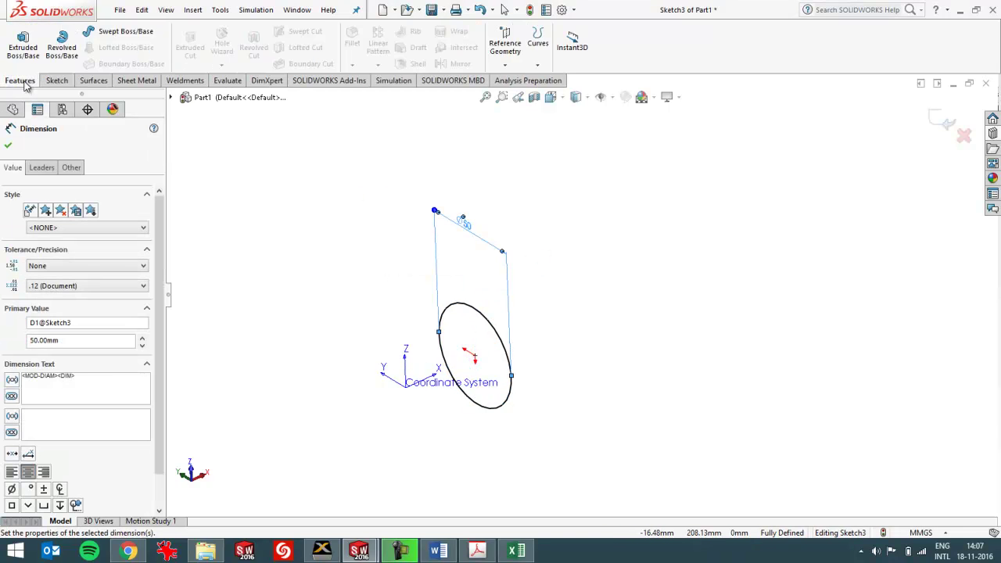
{"action": "left_click", "coordinate": [22, 43]}
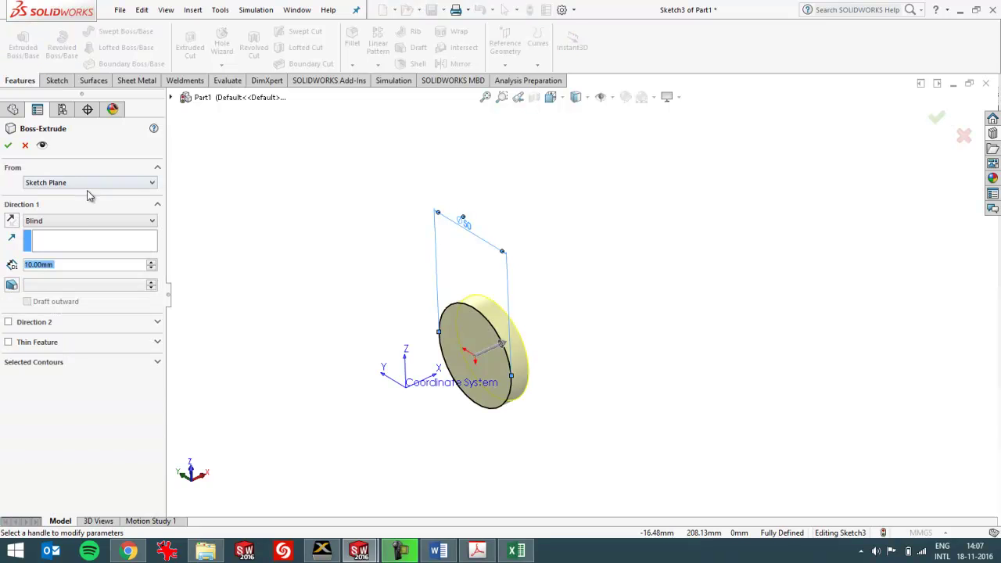
{"action": "type", "text": "200"}
{"action": "key", "text": "Return"}
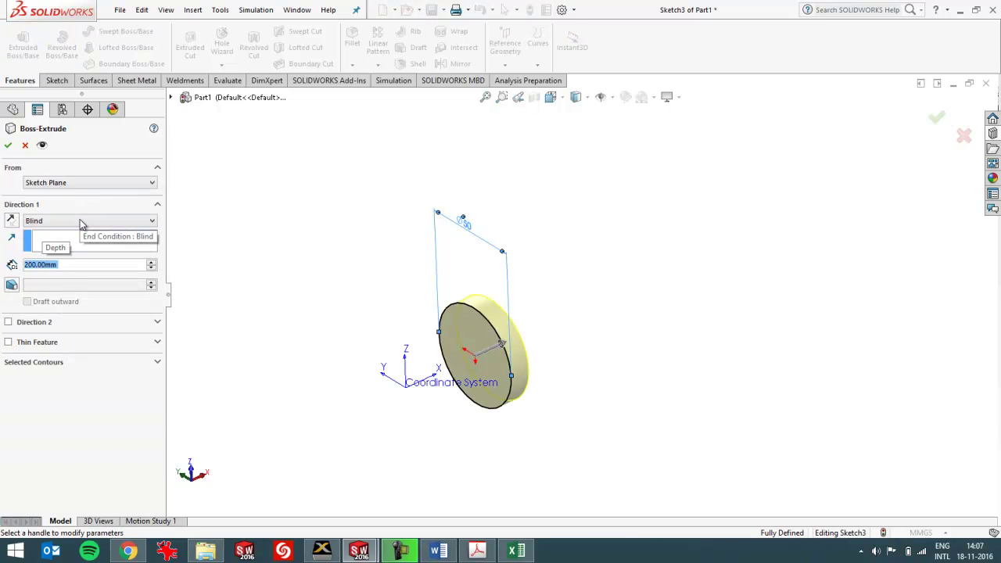
{"action": "left_click", "coordinate": [7, 145]}
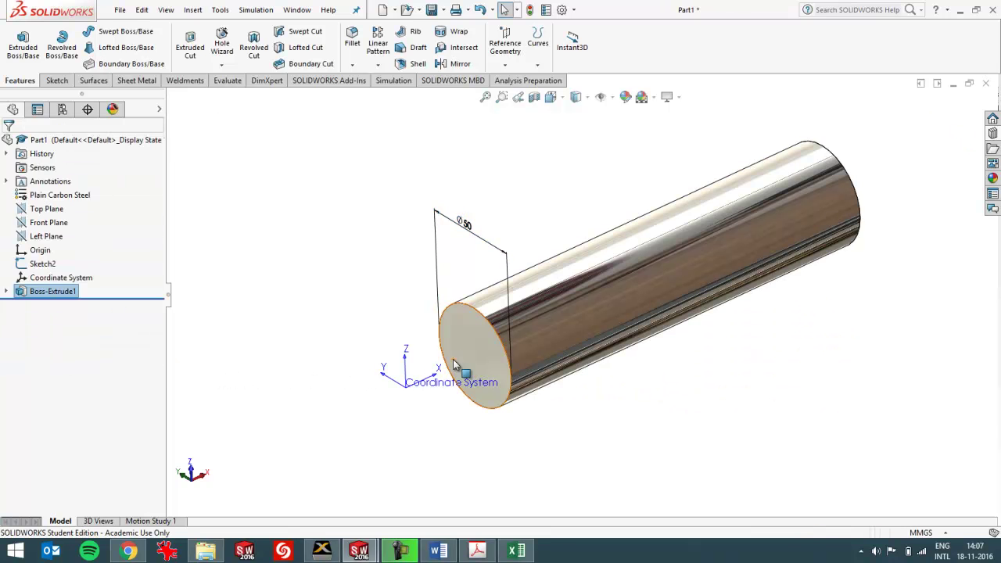
Create a new static simulation study named Static 1.
{"action": "left_click", "coordinate": [150, 521]}
{"action": "right_click", "coordinate": [150, 521]}
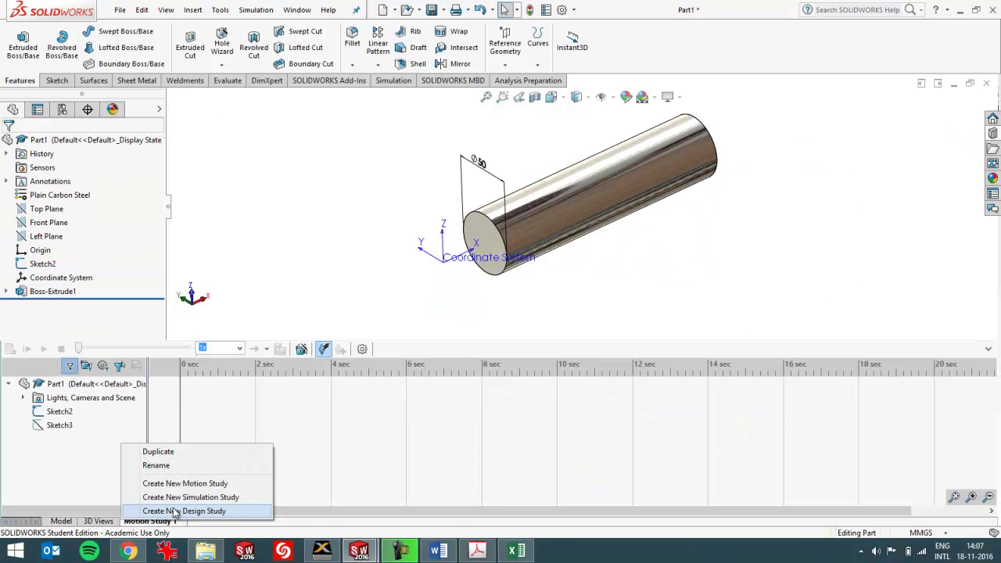
{"action": "left_click", "coordinate": [179, 498]}
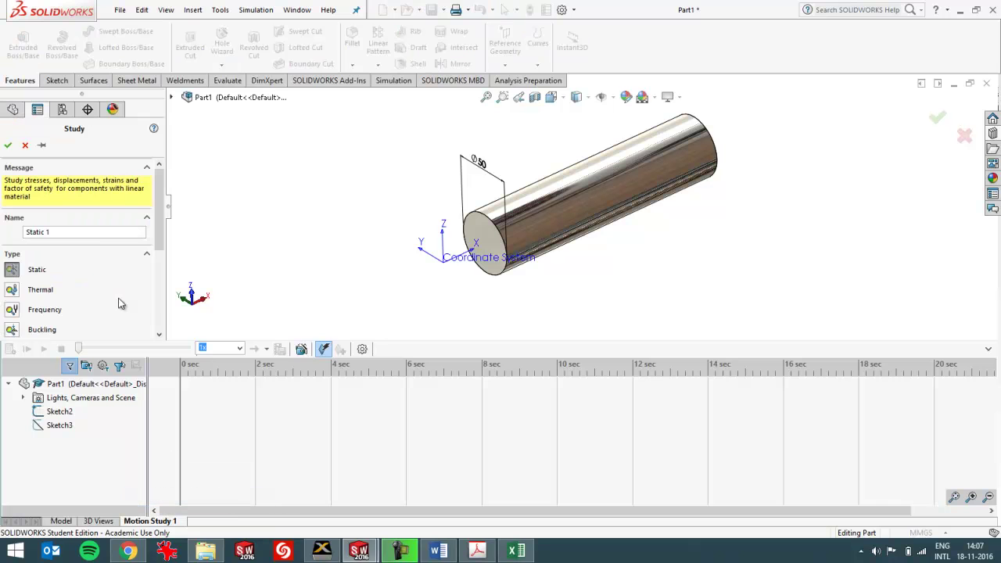
{"action": "left_click", "coordinate": [9, 146]}
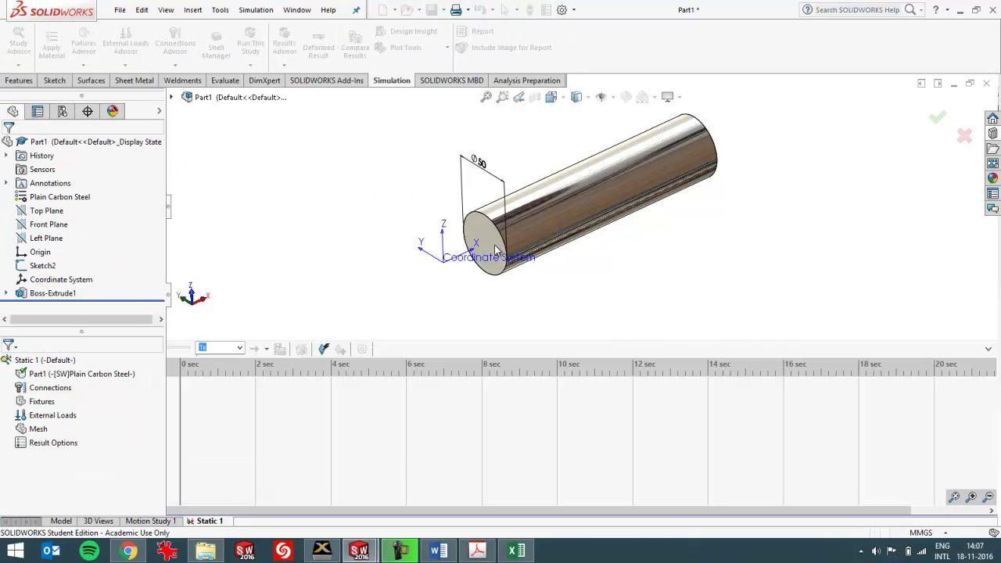
Apply a Fixed Geometry fixture to the bar's near end face.
{"action": "right_click", "coordinate": [52, 403]}
{"action": "left_click", "coordinate": [94, 200]}
{"action": "left_click", "coordinate": [469, 352]}
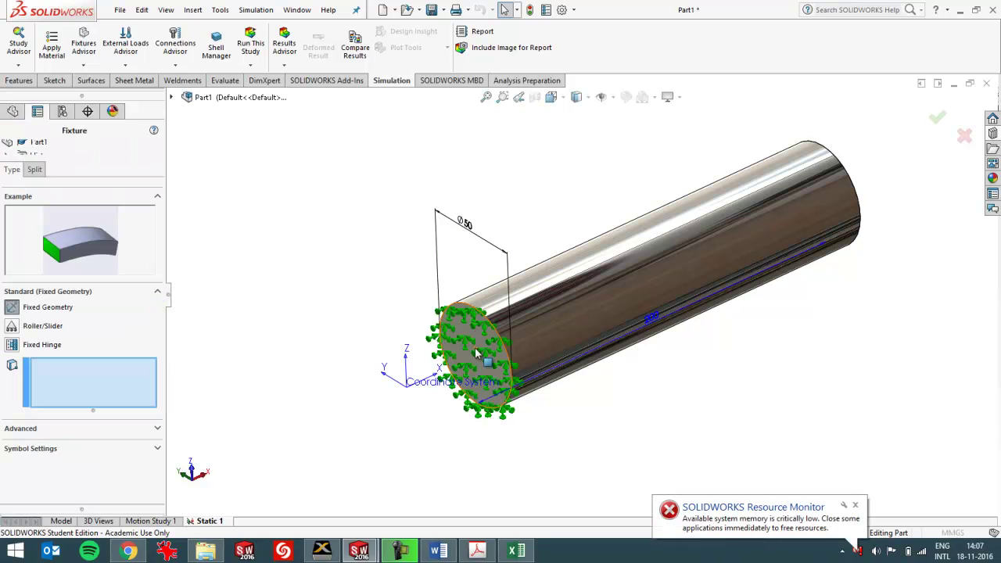
{"action": "left_click", "coordinate": [8, 146]}
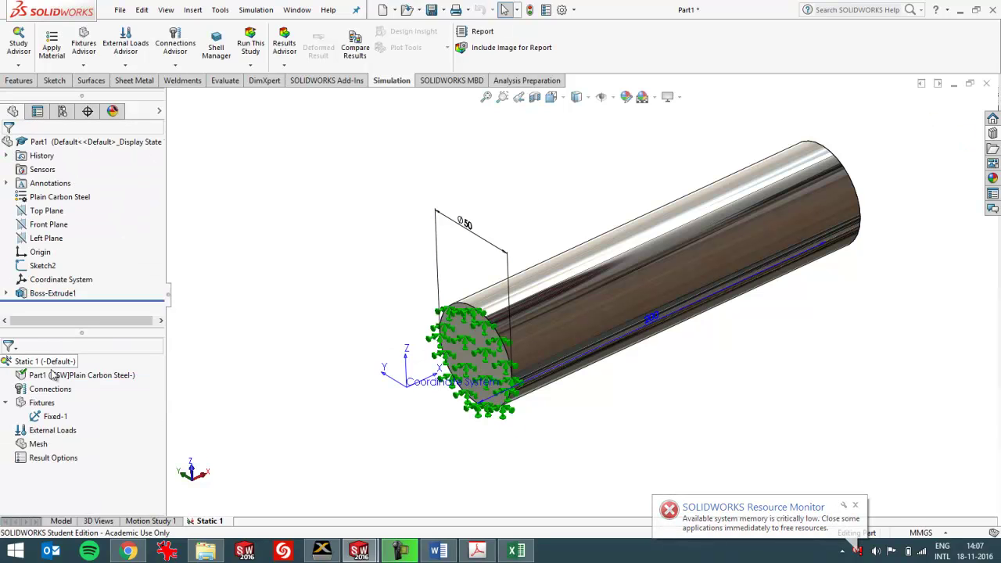
Apply a reversed 1000 N force on the far end face, normal to the Top Plane.
{"action": "right_click", "coordinate": [54, 431]}
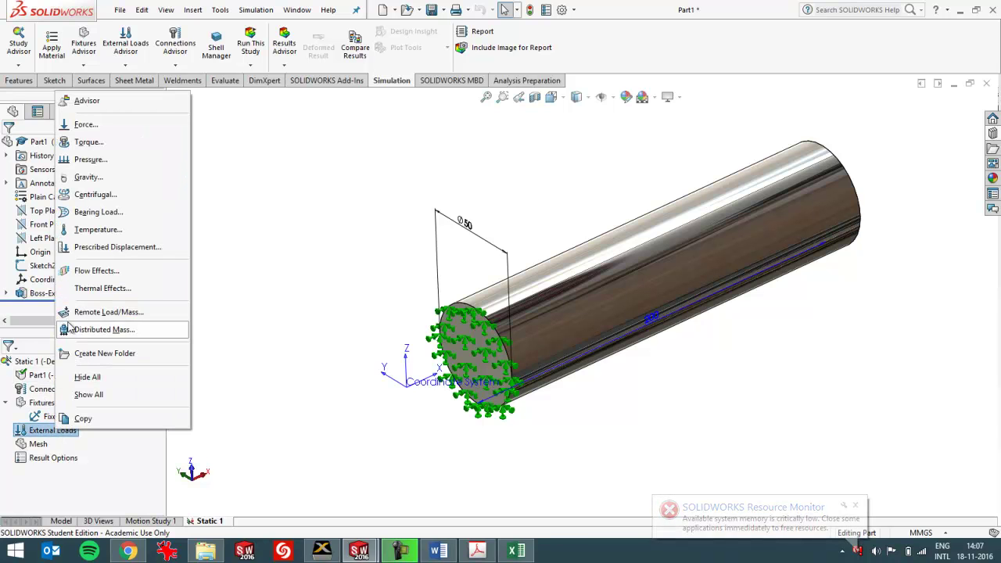
{"action": "left_click", "coordinate": [79, 127]}
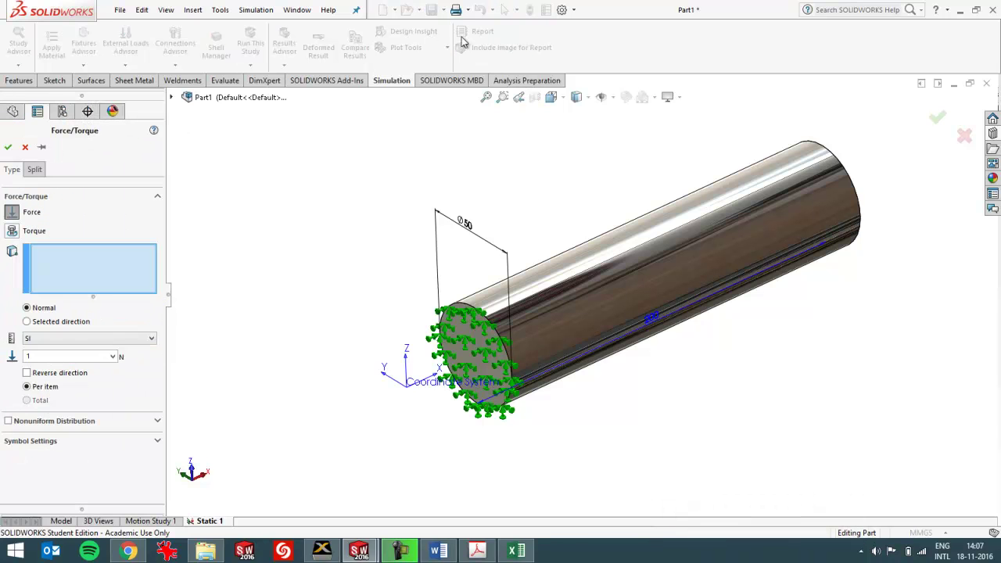
{"action": "middle_click_drag", "start_coordinate": [478, 176], "coordinate": [774, 191]}
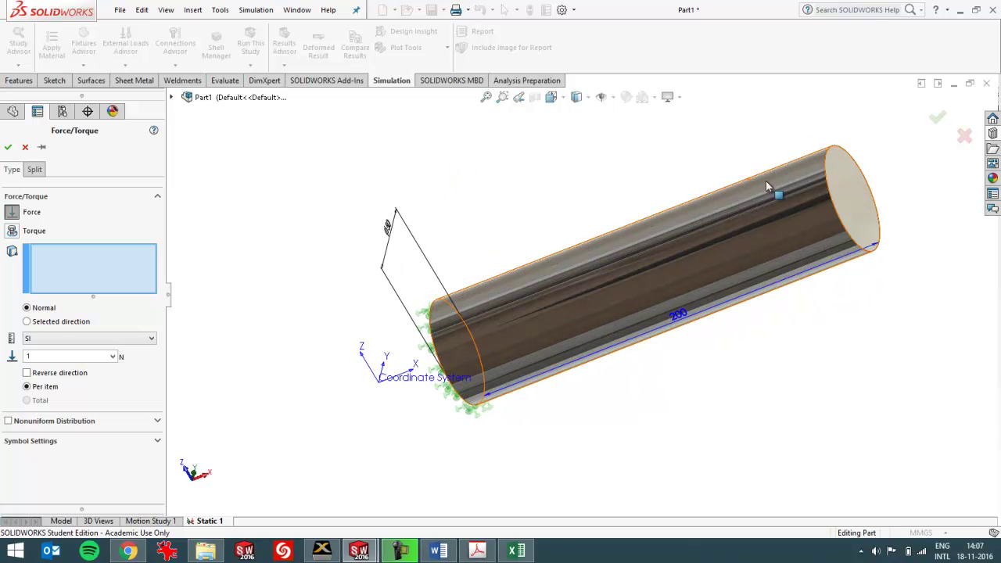
{"action": "left_click", "coordinate": [843, 189]}
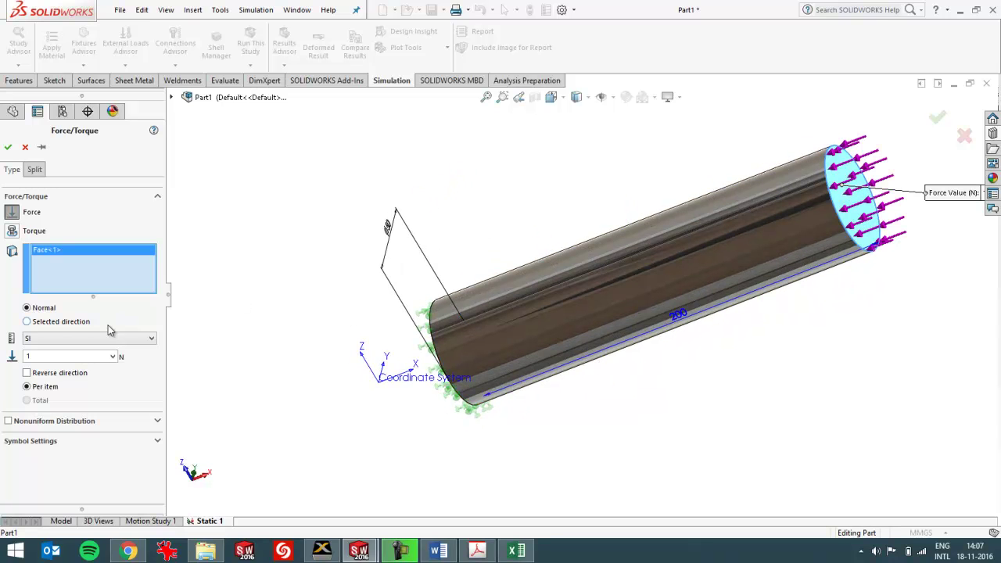
{"action": "left_click", "coordinate": [61, 322]}
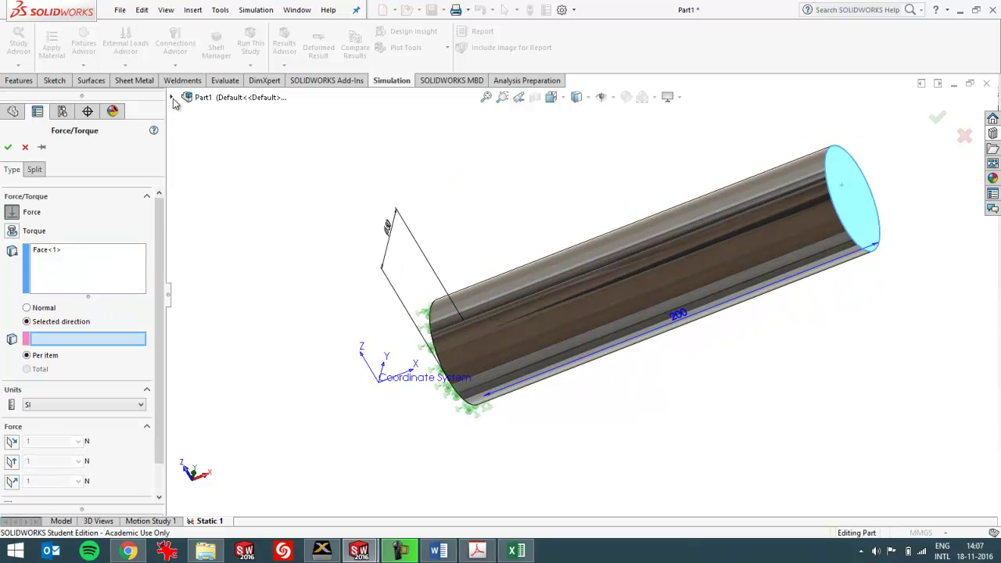
{"action": "left_click", "coordinate": [172, 97]}
{"action": "left_click", "coordinate": [226, 166]}
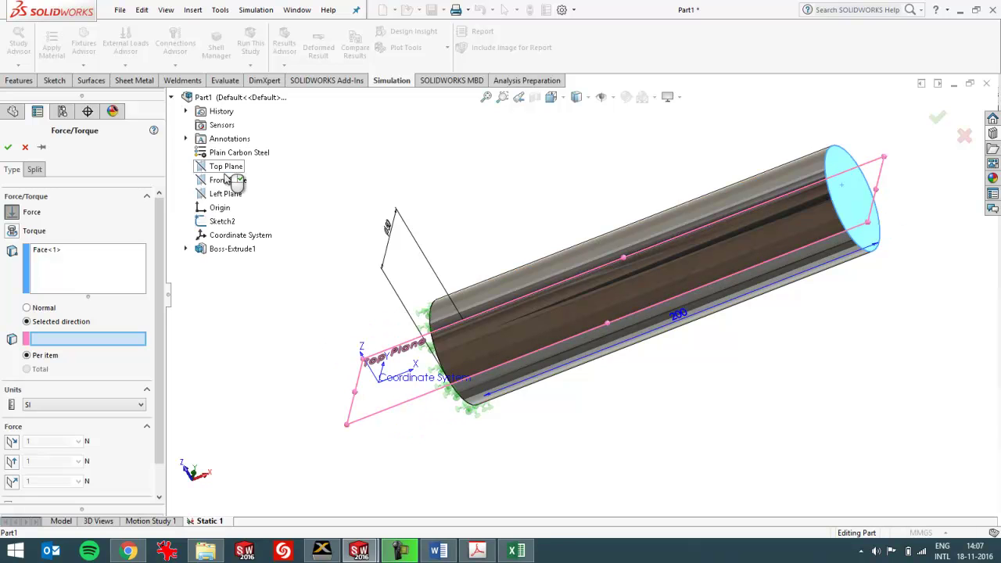
{"action": "left_click", "coordinate": [13, 485]}
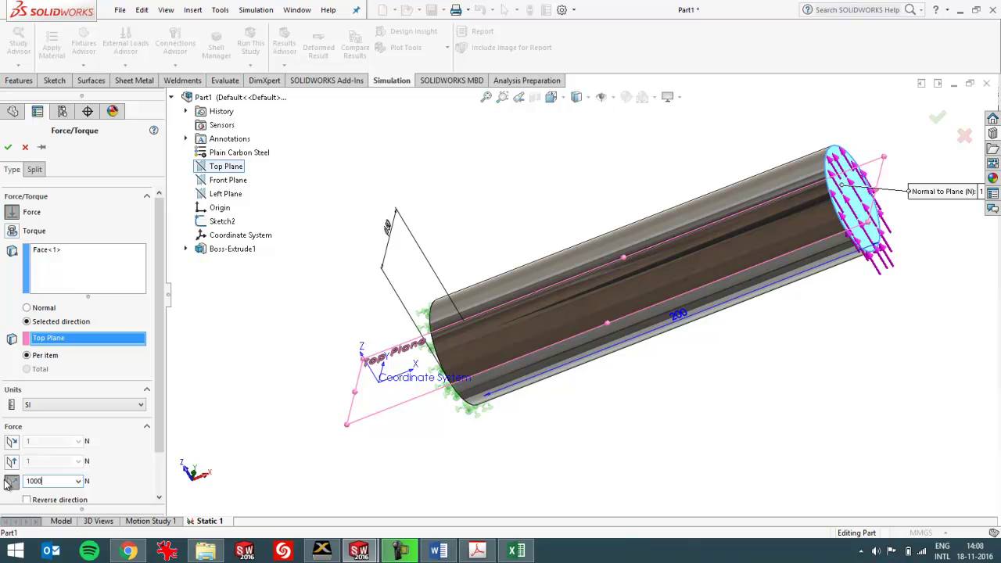
{"action": "left_click", "coordinate": [27, 500]}
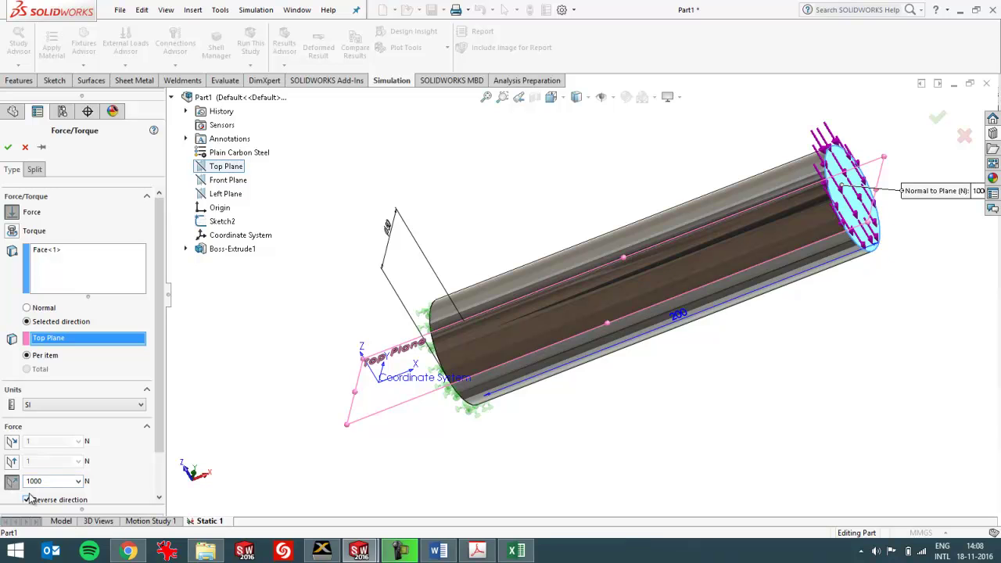
{"action": "left_click", "coordinate": [8, 148]}
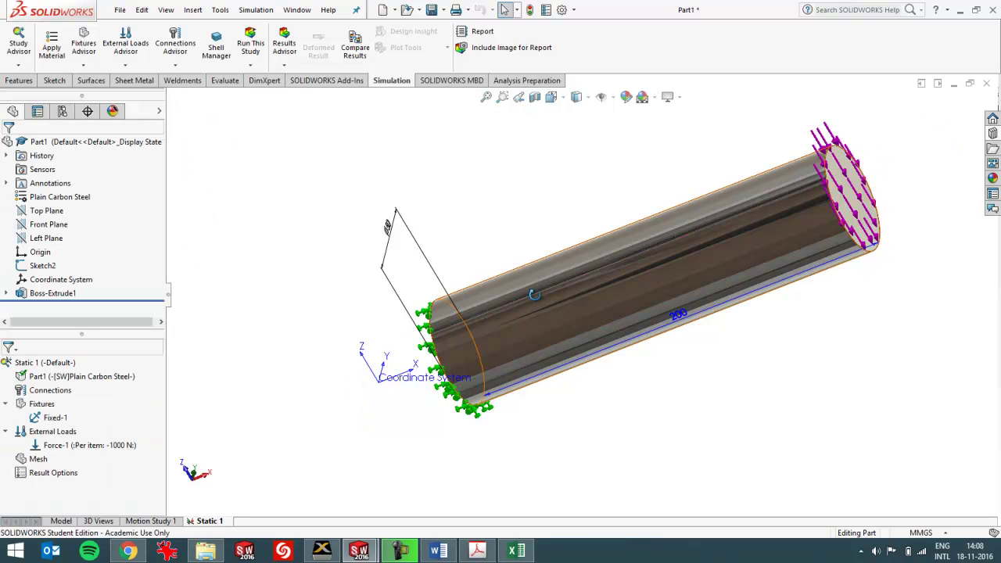
Run the Static 1 analysis and orbit the resulting von Mises stress plot.
{"action": "middle_click_drag", "start_coordinate": [531, 292], "coordinate": [540, 252]}
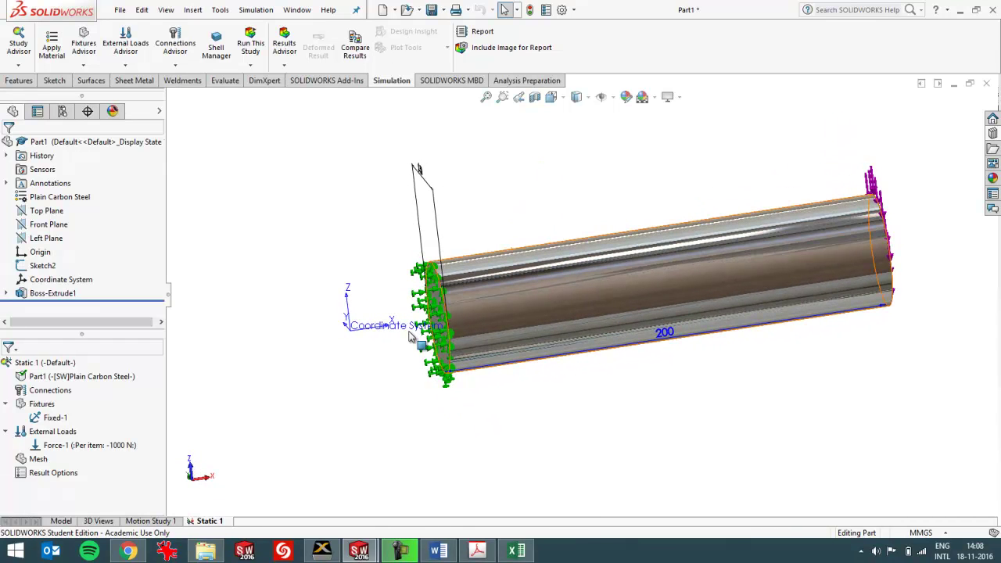
{"action": "right_click", "coordinate": [45, 363]}
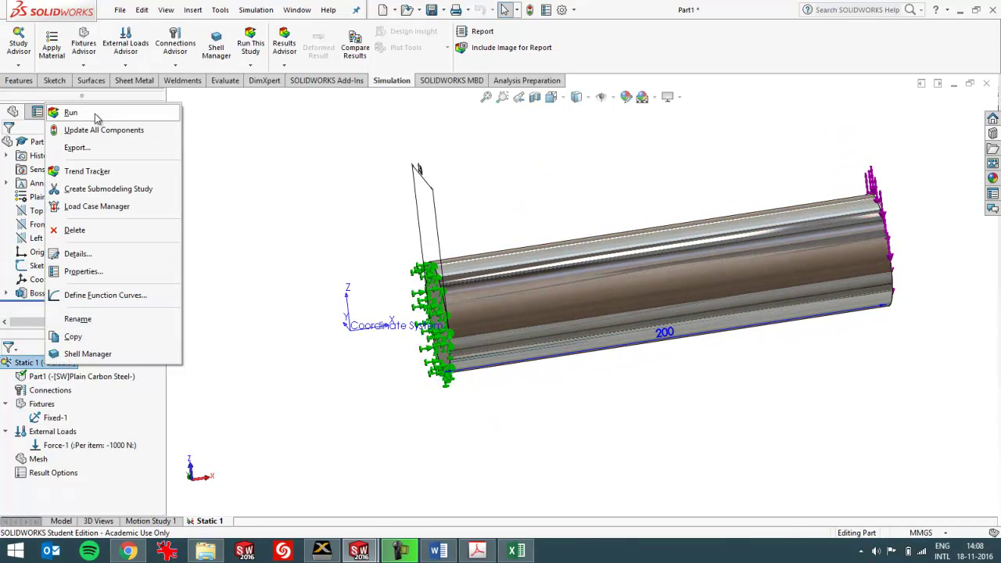
{"action": "left_click", "coordinate": [70, 113]}
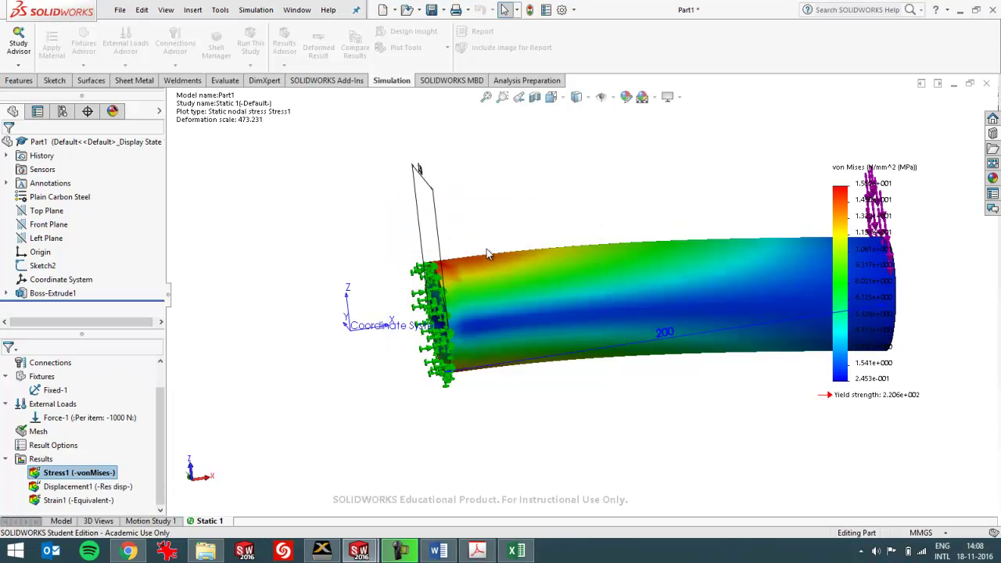
{"action": "middle_click_drag", "start_coordinate": [710, 375], "coordinate": [698, 400]}
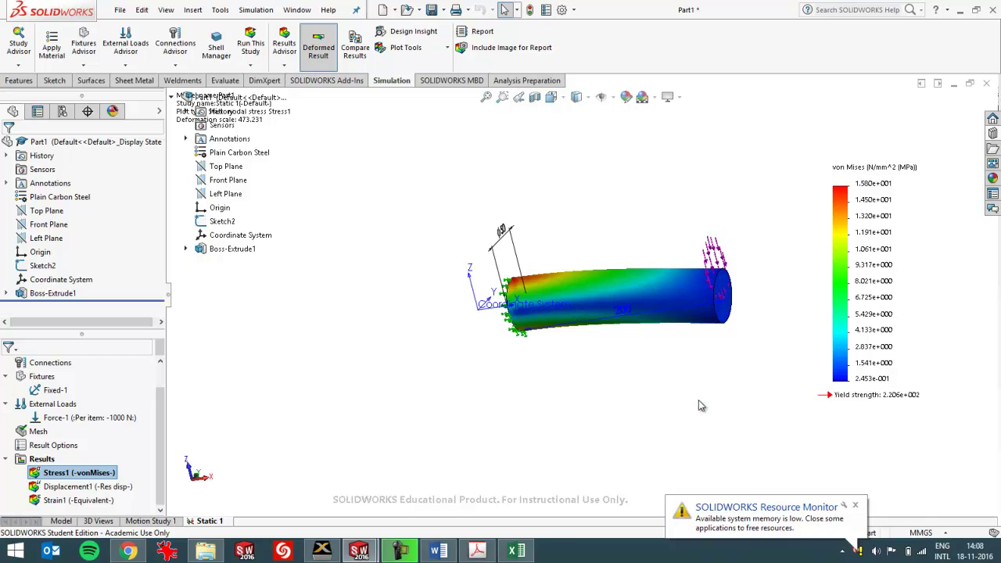
Define a Stress2 plot displaying TXZ: Shear in Z Dir. on YZ Plane.
{"action": "right_click", "coordinate": [41, 460]}
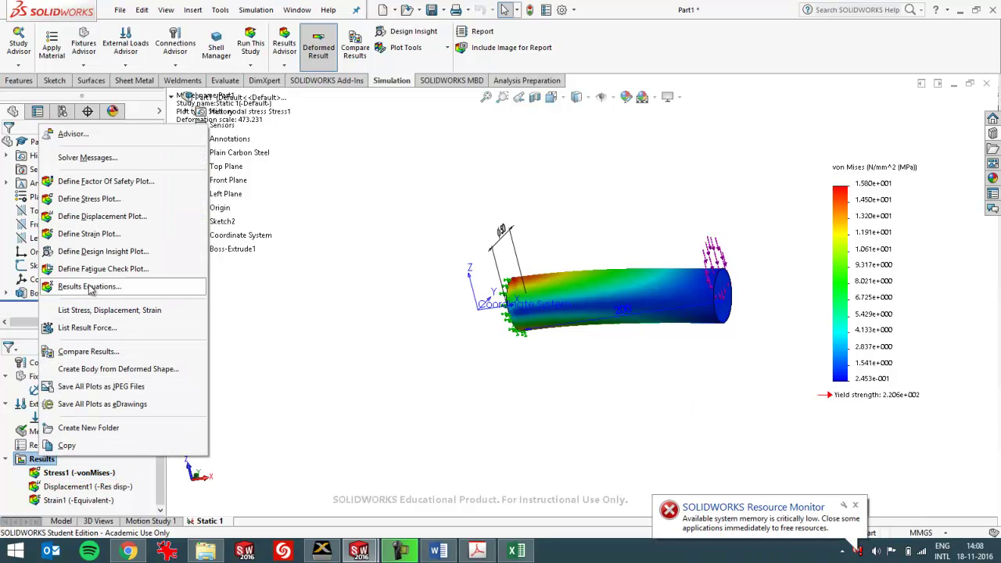
{"action": "left_click", "coordinate": [116, 205]}
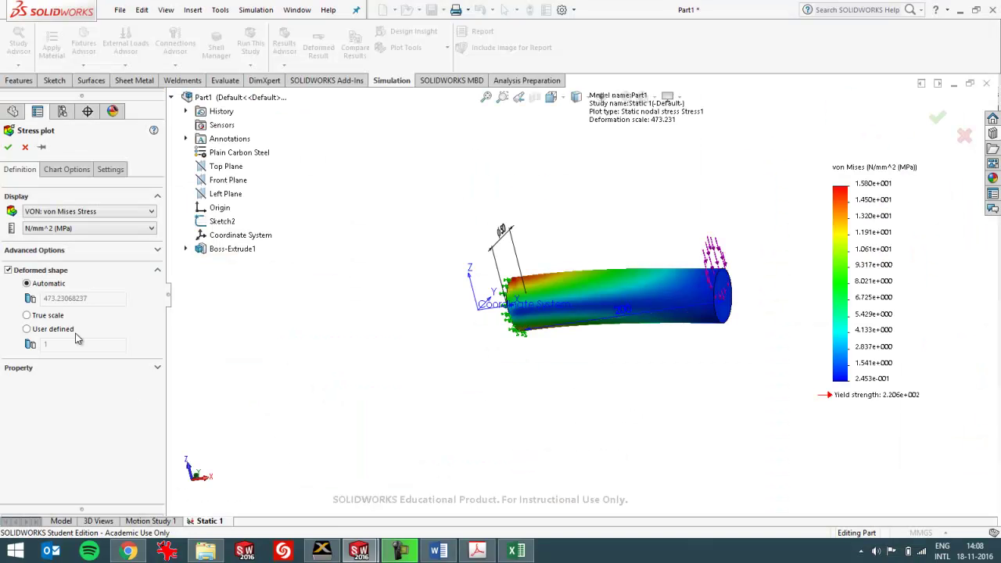
{"action": "left_click", "coordinate": [68, 212]}
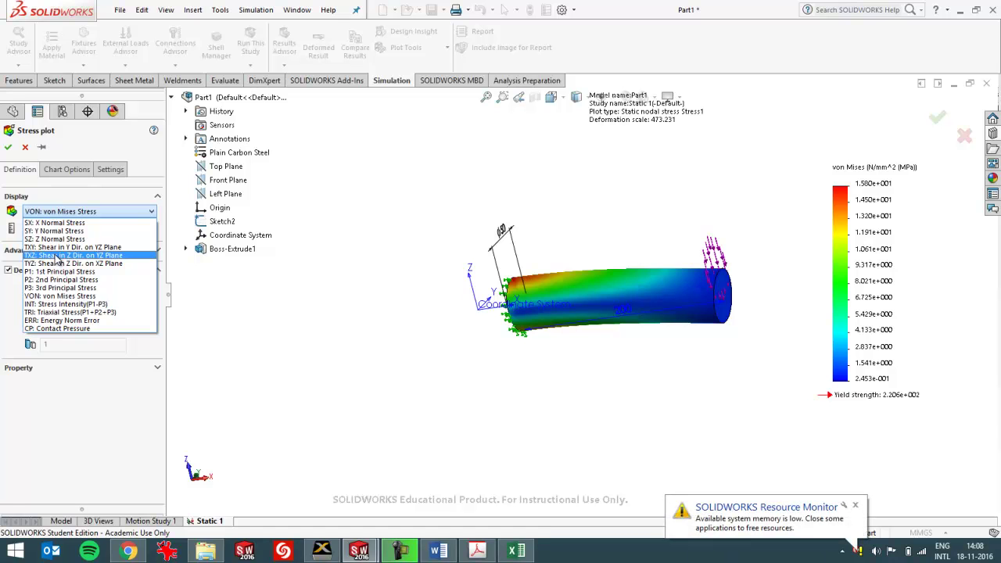
{"action": "left_click", "coordinate": [55, 256]}
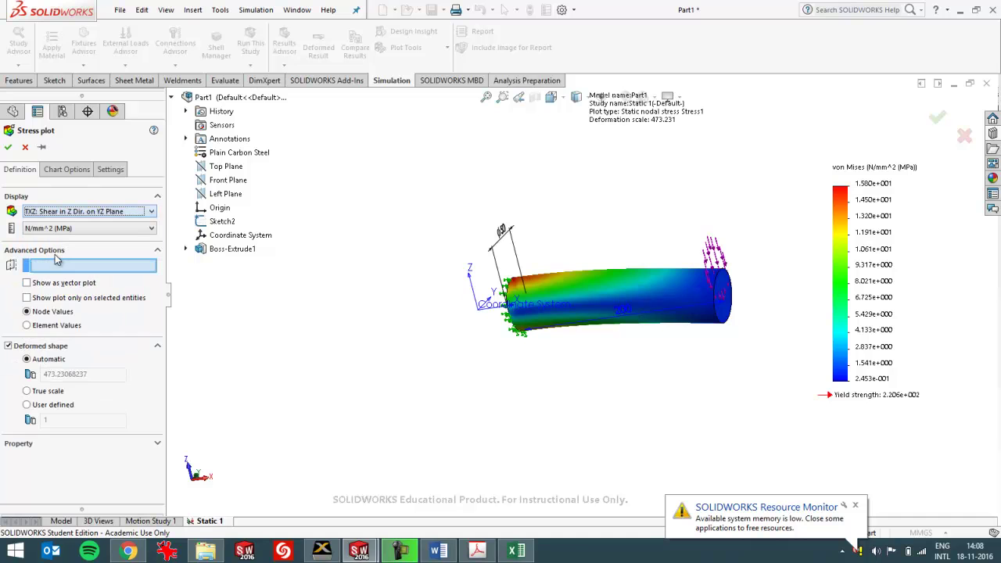
{"action": "left_click", "coordinate": [8, 149]}
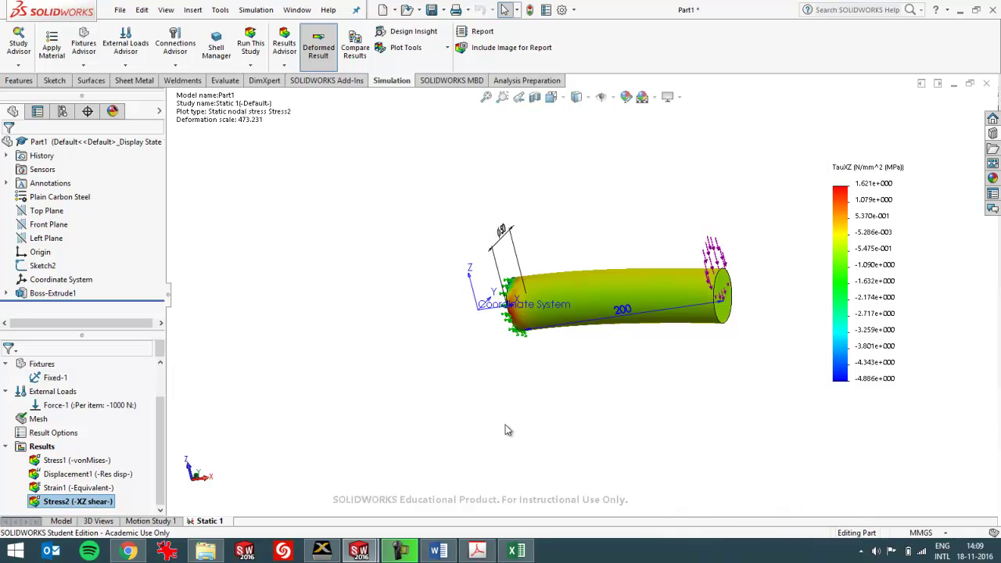
{"action": "left_click", "coordinate": [519, 549]}
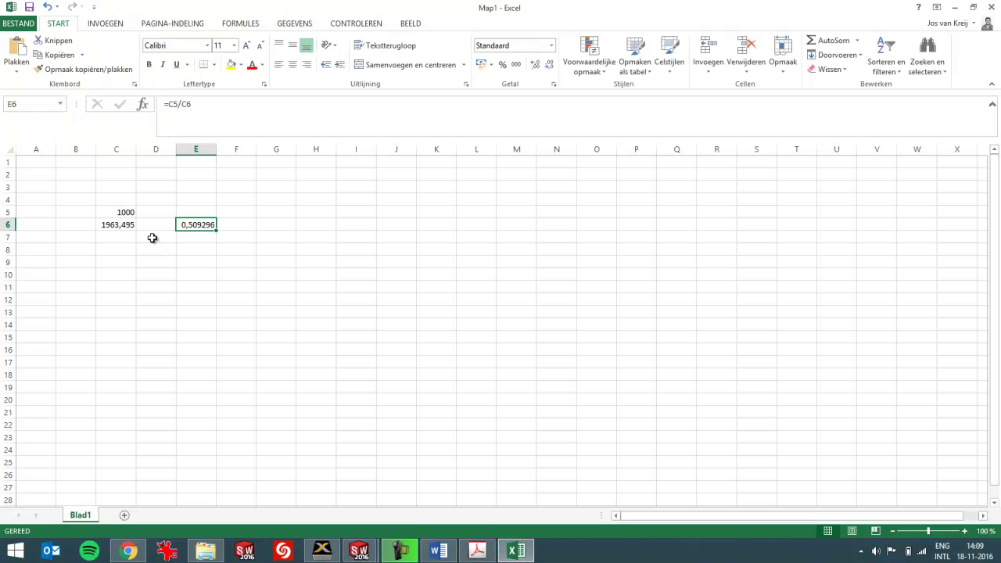
{"action": "left_click", "coordinate": [126, 210]}
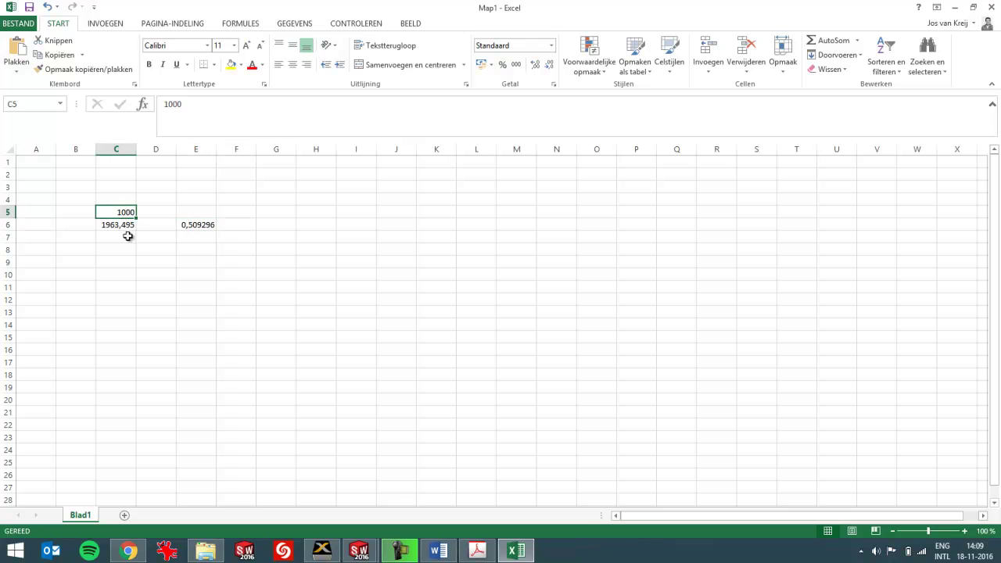
{"action": "left_click", "coordinate": [125, 225]}
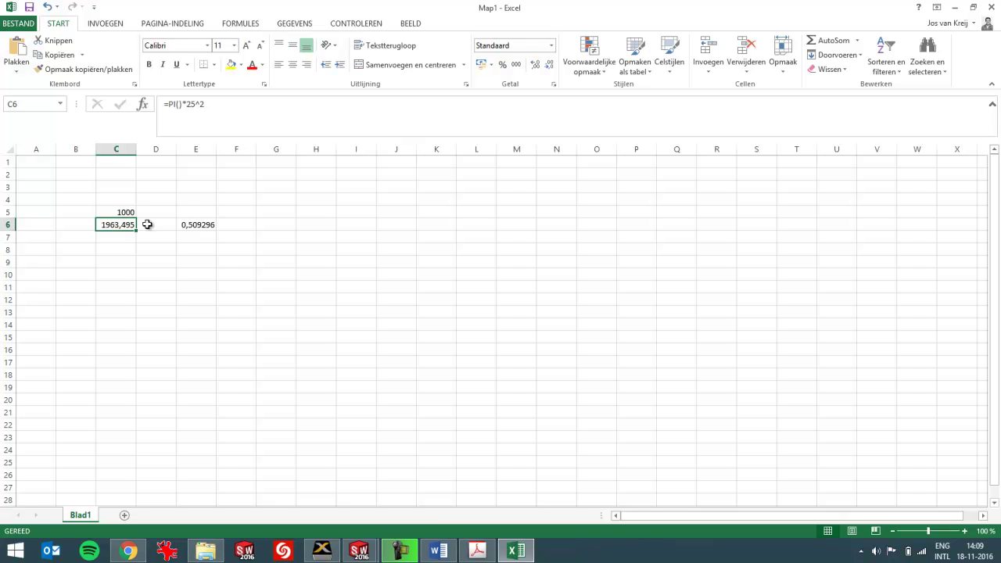
{"action": "left_click", "coordinate": [126, 213]}
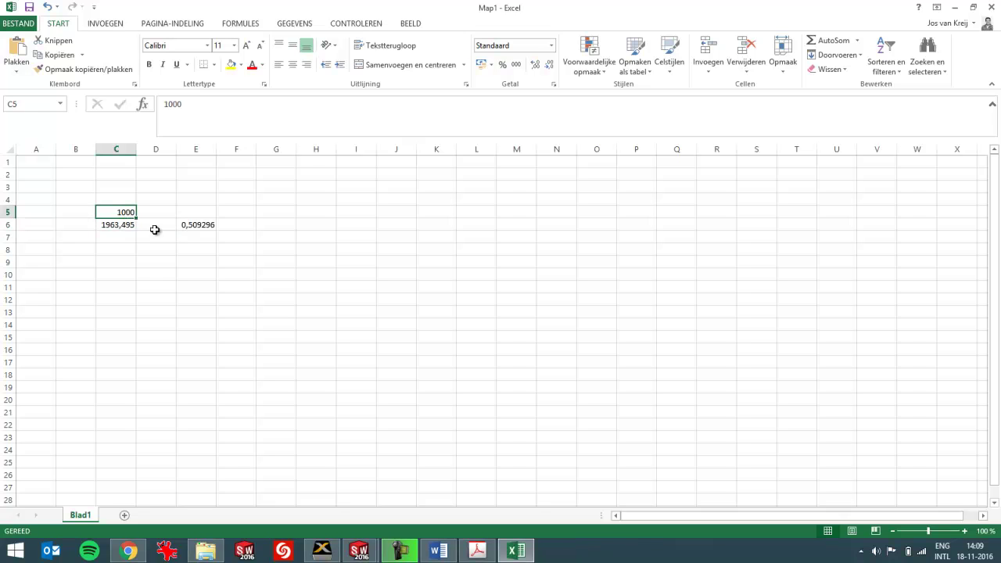
{"action": "left_click", "coordinate": [206, 227]}
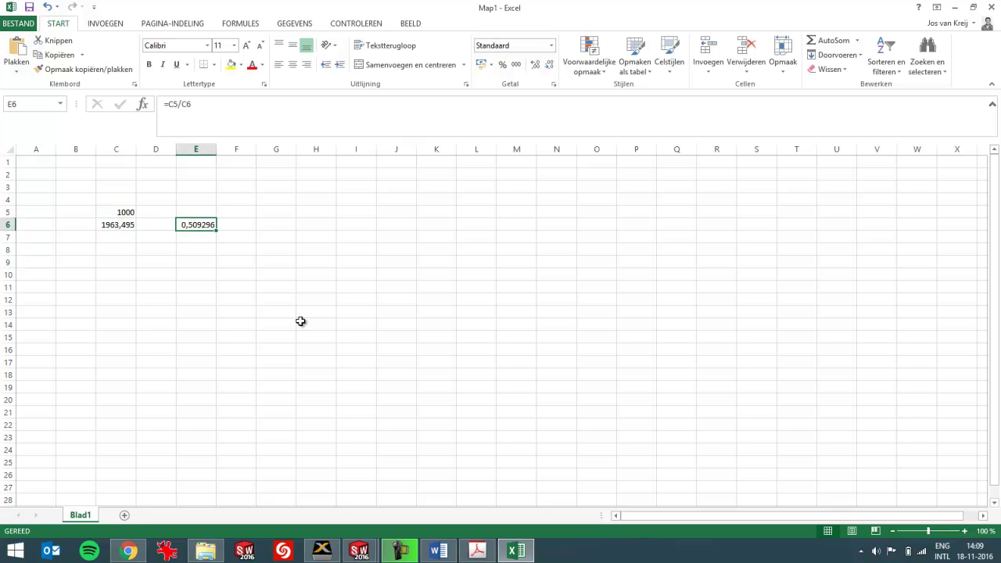
{"action": "key", "text": "alt+Tab"}
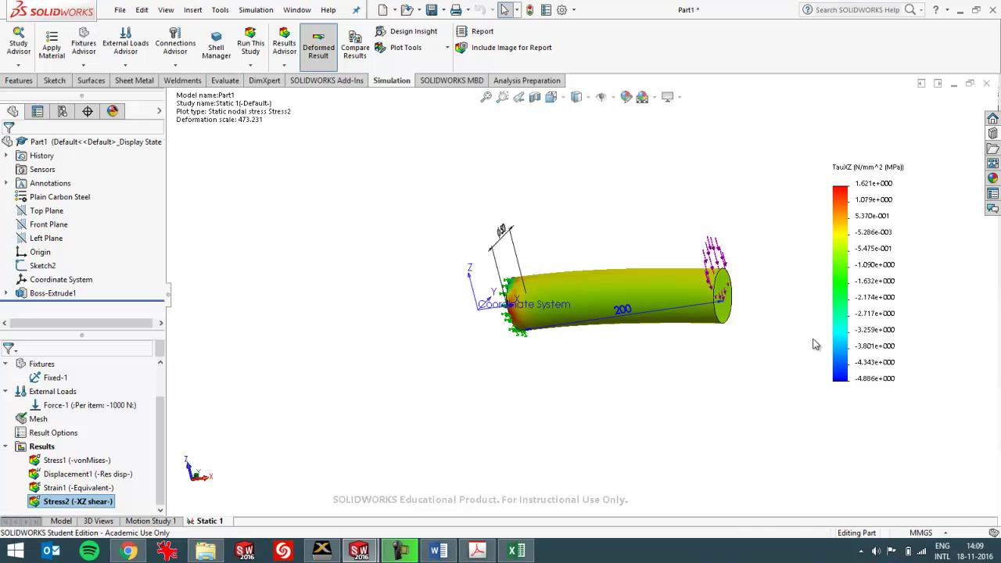
In the legend's Chart Options, switch off the automatic maximum and set it to 0.5 MPa.
{"action": "double_click", "coordinate": [843, 293]}
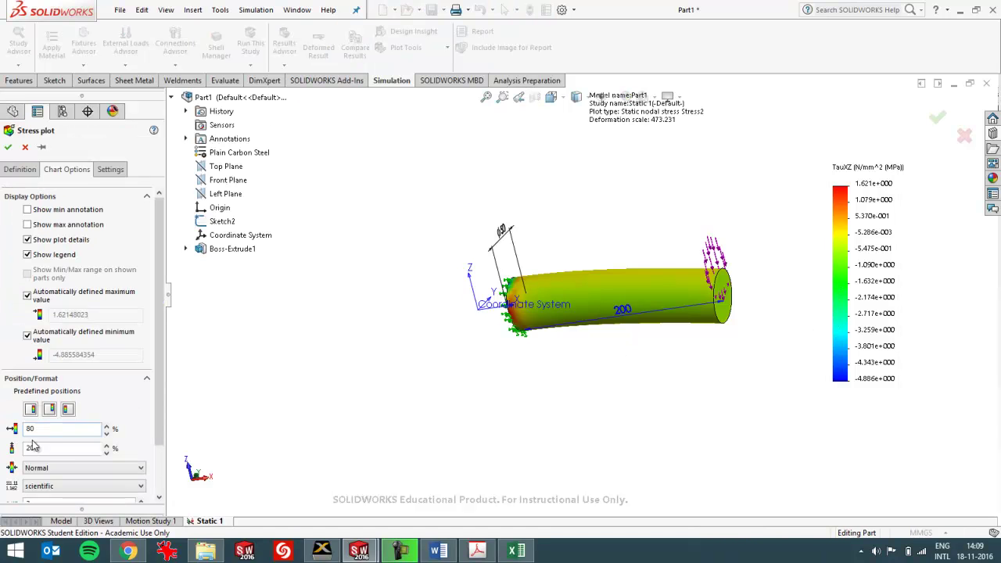
{"action": "scroll", "coordinate": [94, 431], "scroll_direction": "down", "scroll_amount": 3}
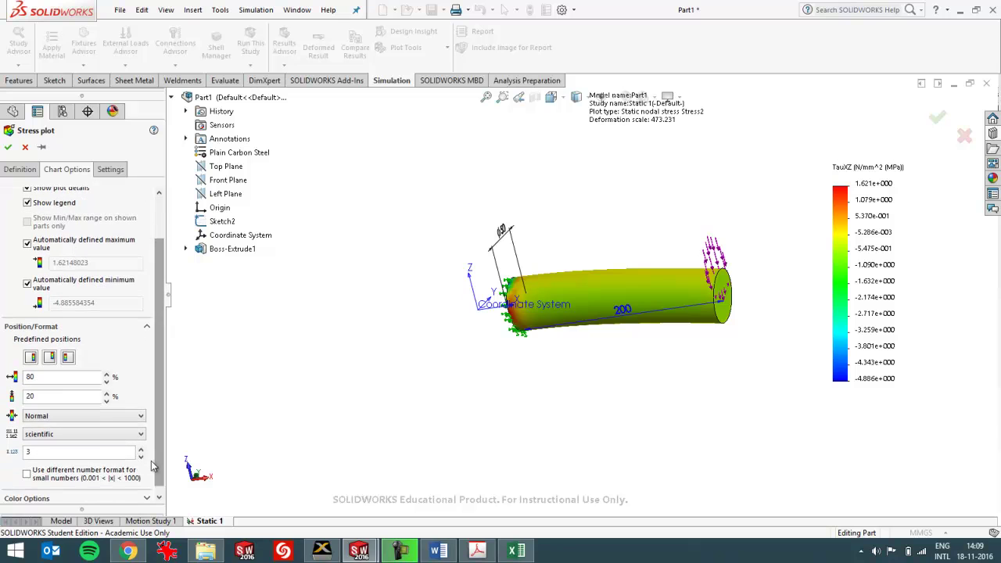
{"action": "left_click", "coordinate": [27, 244]}
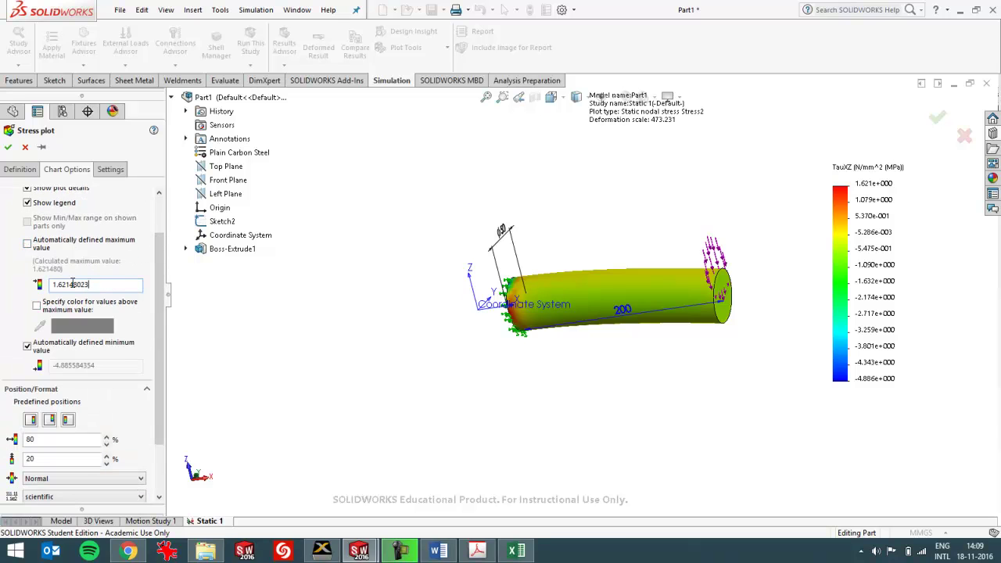
{"action": "double_click", "coordinate": [72, 283]}
{"action": "type", "text": "0.5"}
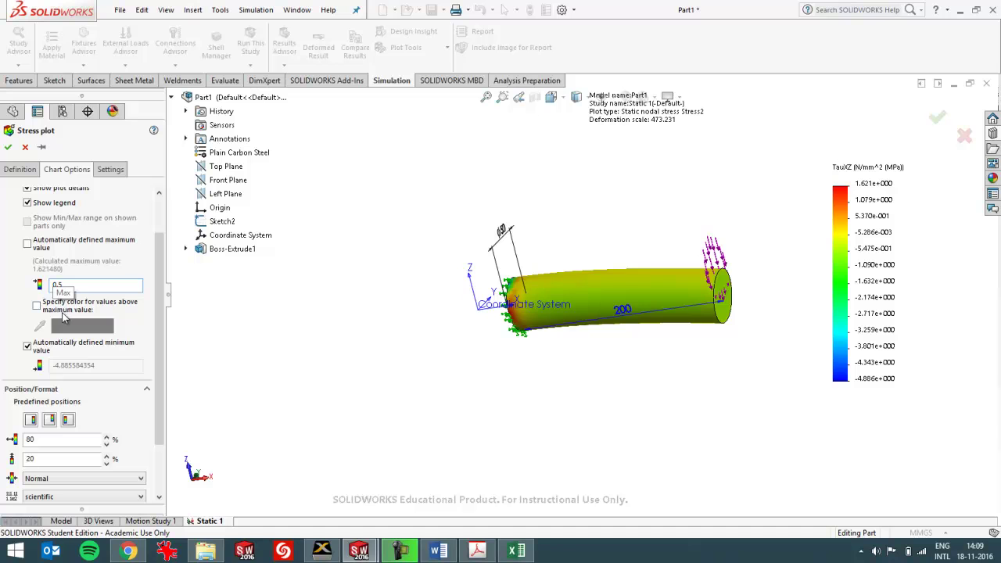
Switch off the automatic legend minimum and set it to -0.7 MPa.
{"action": "left_click", "coordinate": [32, 347]}
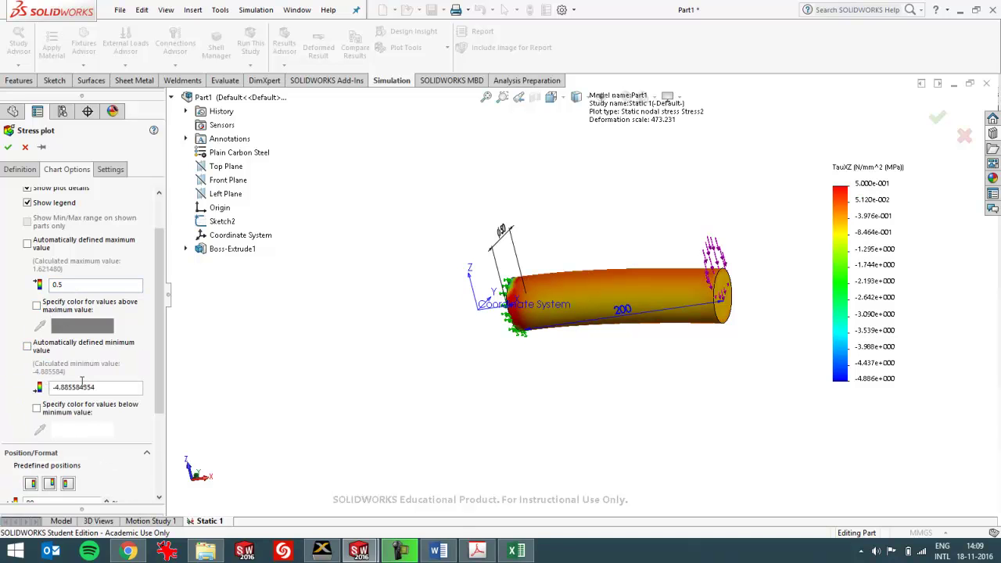
{"action": "left_click_drag", "start_coordinate": [81, 386], "coordinate": [41, 391]}
{"action": "type", "text": "0.5"}
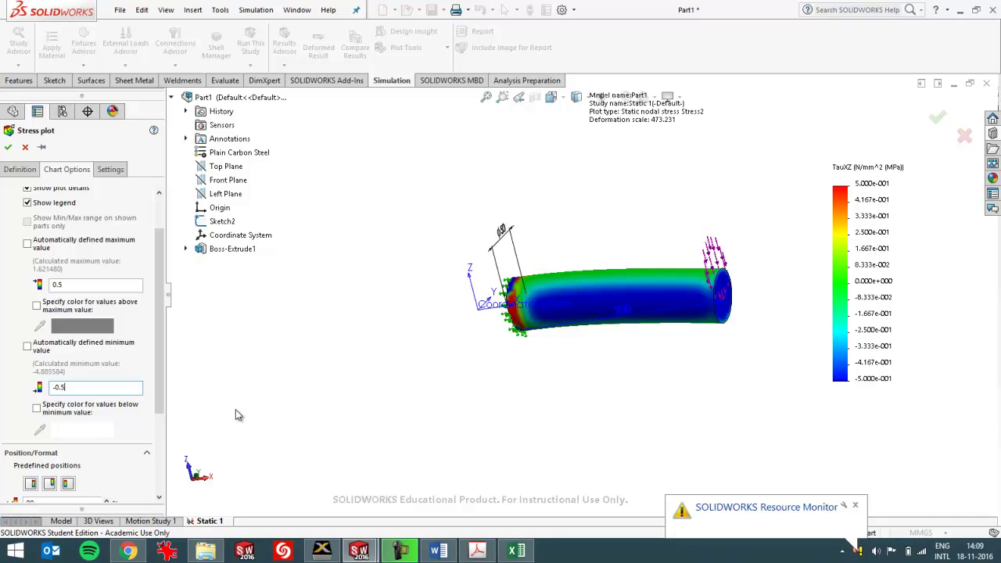
{"action": "middle_click_drag", "start_coordinate": [645, 354], "coordinate": [607, 372]}
{"action": "scroll", "coordinate": [642, 360], "scroll_direction": "down", "scroll_amount": 3}
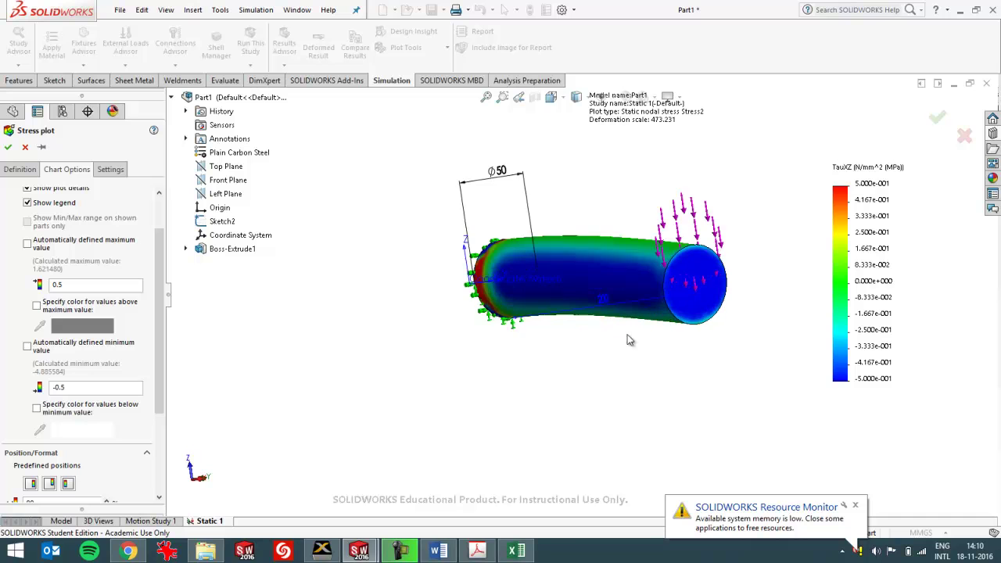
{"action": "left_click", "coordinate": [96, 386]}
{"action": "key", "text": "BackSpace"}
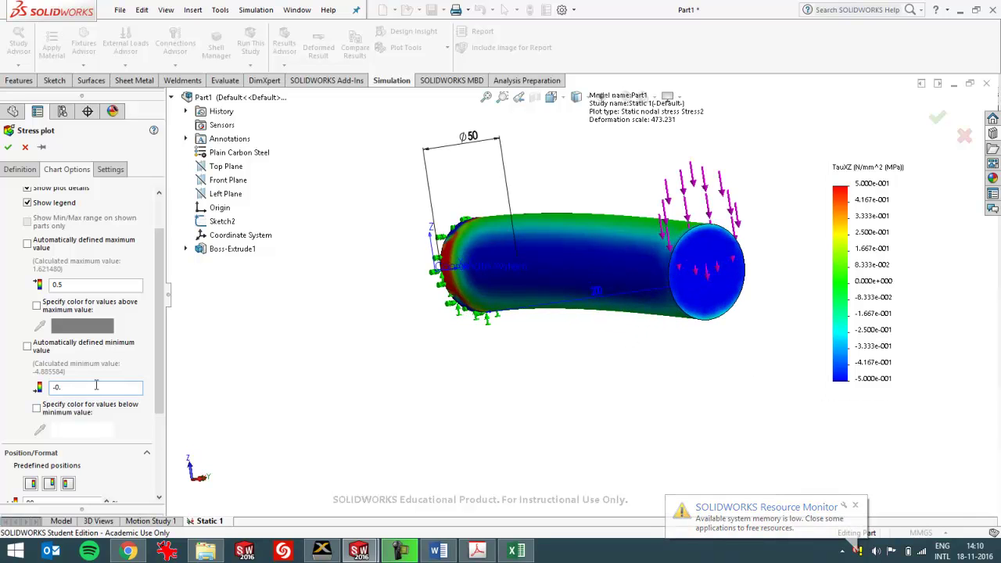
{"action": "type", "text": "7"}
{"action": "key", "text": "Return"}
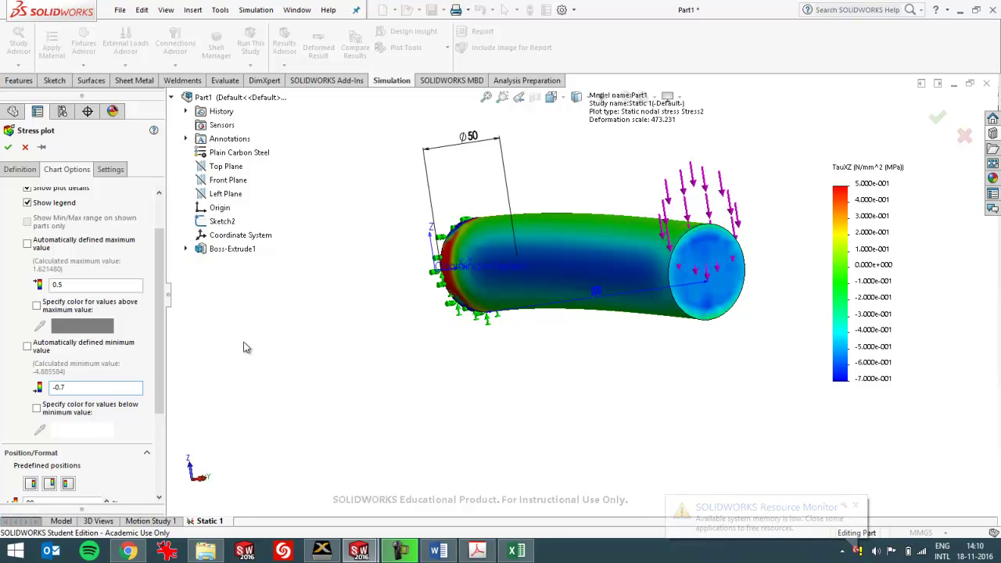
Inspect the shear plot from several angles, then accept the Stress2 settings with the 0.5 to -0.7 MPa legend.
{"action": "mouse_move", "coordinate": [650, 328]}
{"action": "middle_mouse_down"}
{"action": "mouse_move", "coordinate": [638, 278]}
{"action": "mouse_move", "coordinate": [619, 263]}
{"action": "middle_mouse_up"}
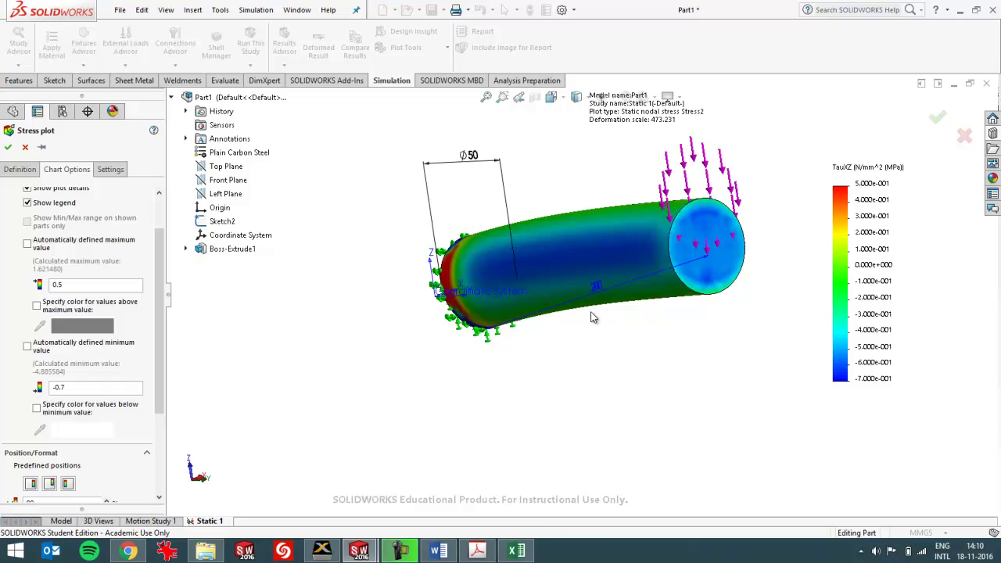
{"action": "middle_click_drag", "start_coordinate": [593, 318], "coordinate": [604, 330]}
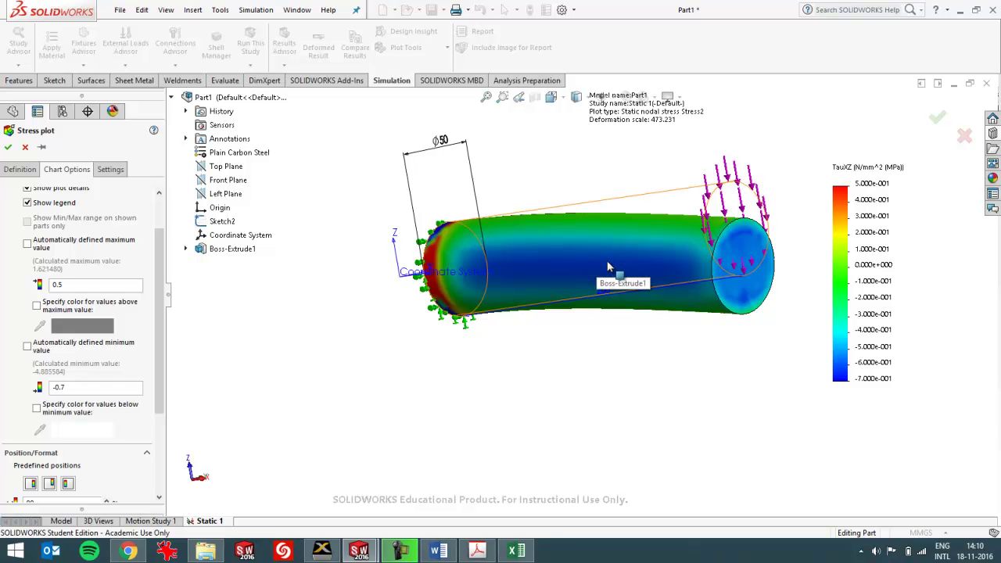
{"action": "middle_click_drag", "start_coordinate": [594, 223], "coordinate": [593, 222]}
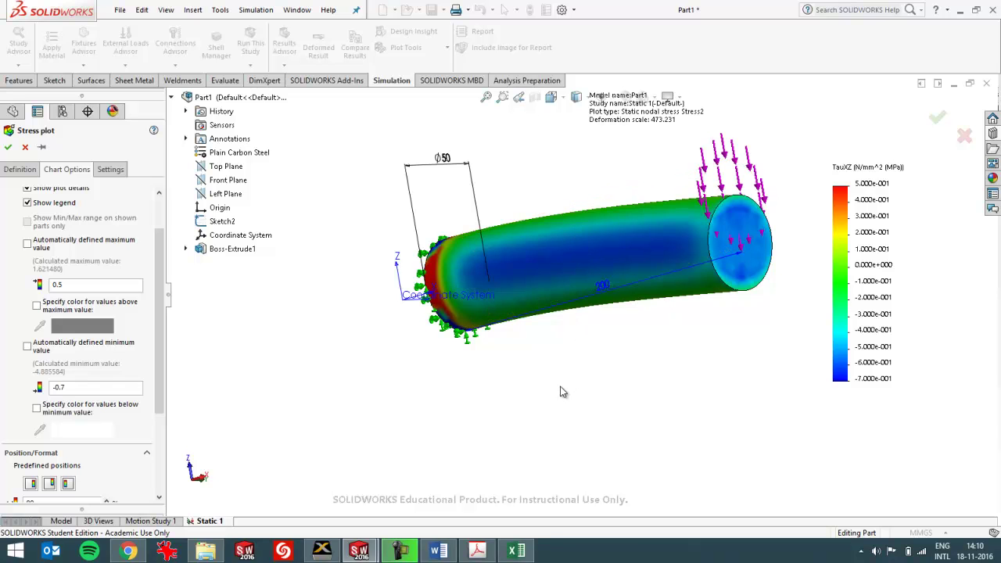
{"action": "mouse_move", "coordinate": [547, 385]}
{"action": "middle_mouse_down"}
{"action": "mouse_move", "coordinate": [543, 459]}
{"action": "mouse_move", "coordinate": [546, 402]}
{"action": "middle_mouse_up"}
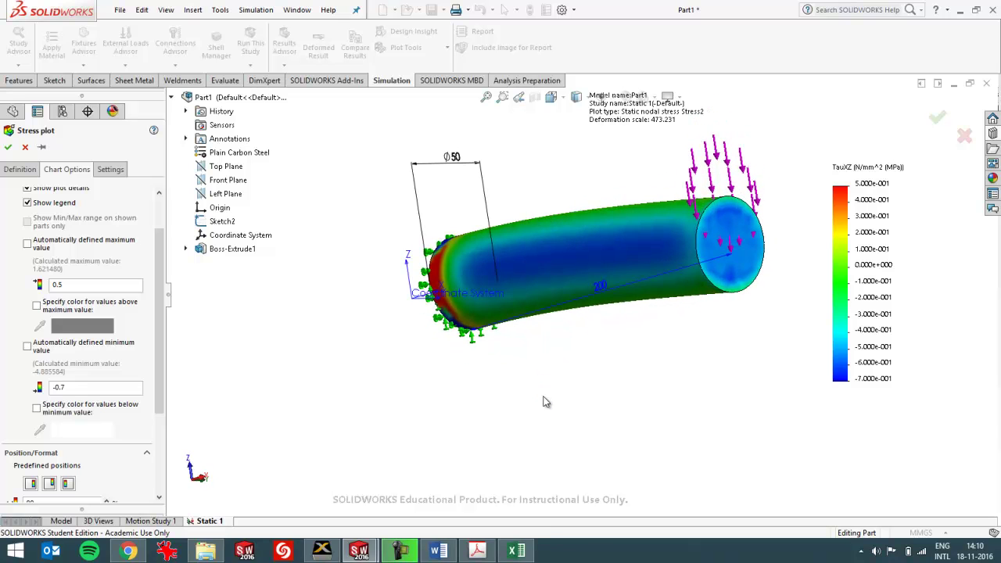
{"action": "left_click", "coordinate": [8, 148]}
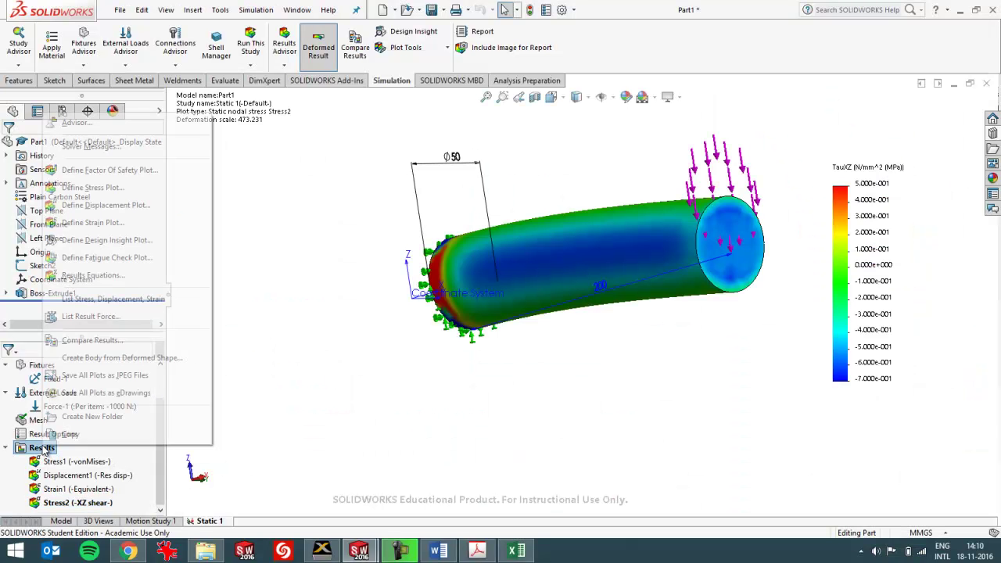
Start another stress plot definition and list its stress components, defaulting to von Mises.
{"action": "left_click", "coordinate": [96, 189]}
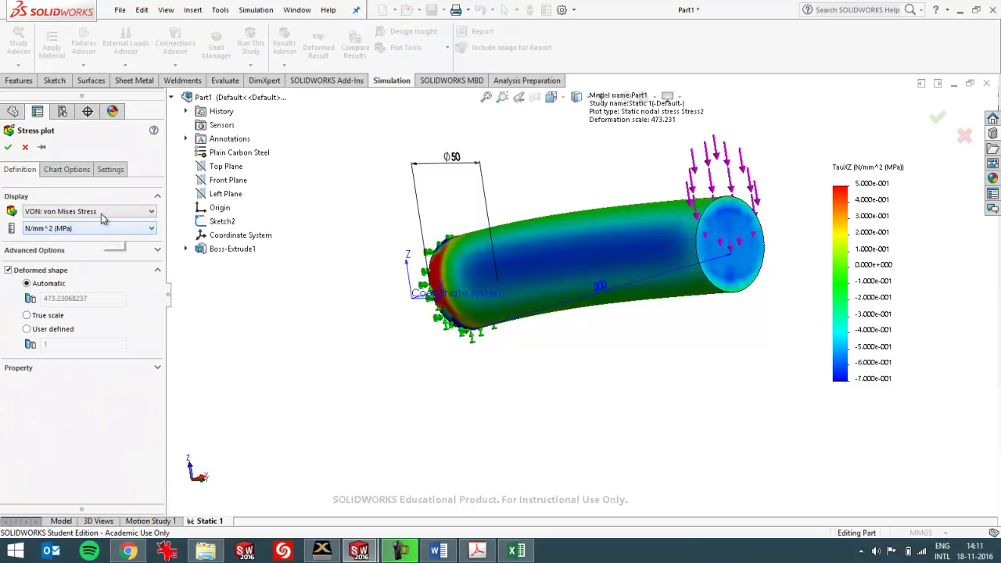
{"action": "left_click", "coordinate": [110, 213]}
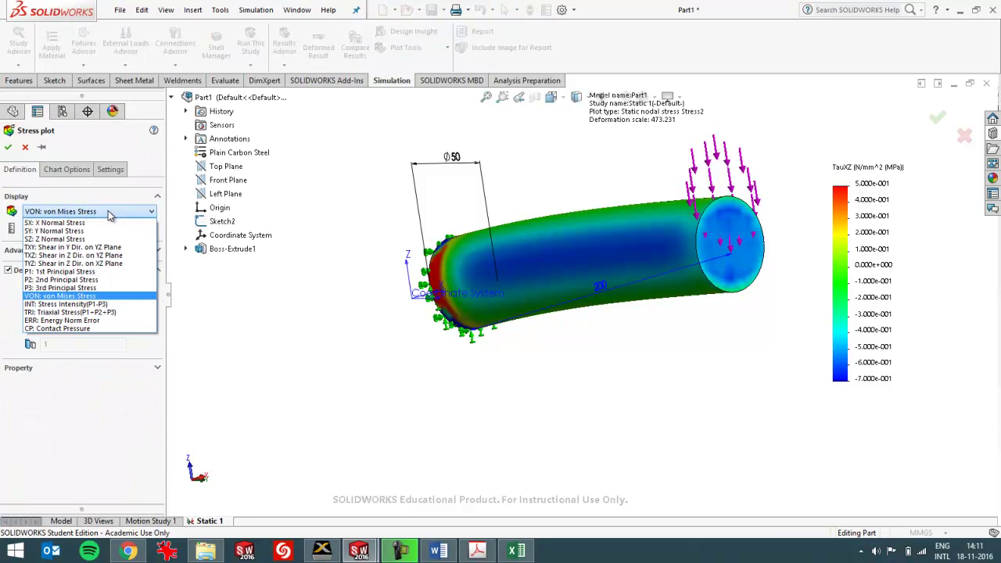